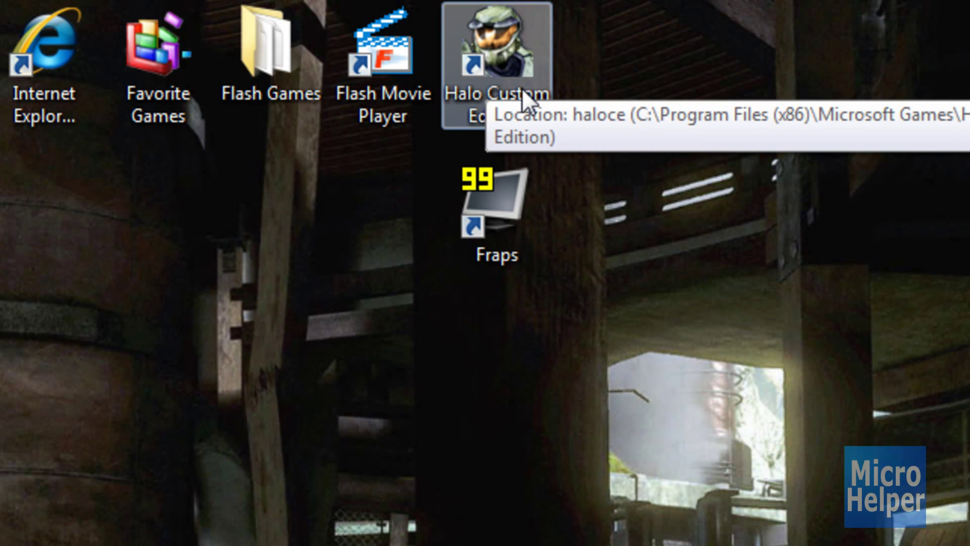
- Open the Halo shortcut's file location, enter its maps folder, and move that window aside
right_click(496, 64)
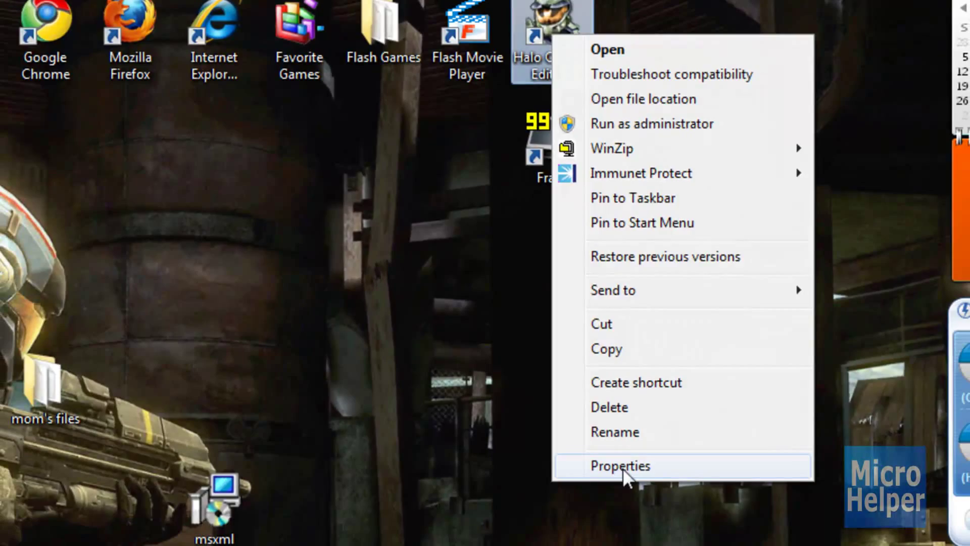
left_click(622, 463)
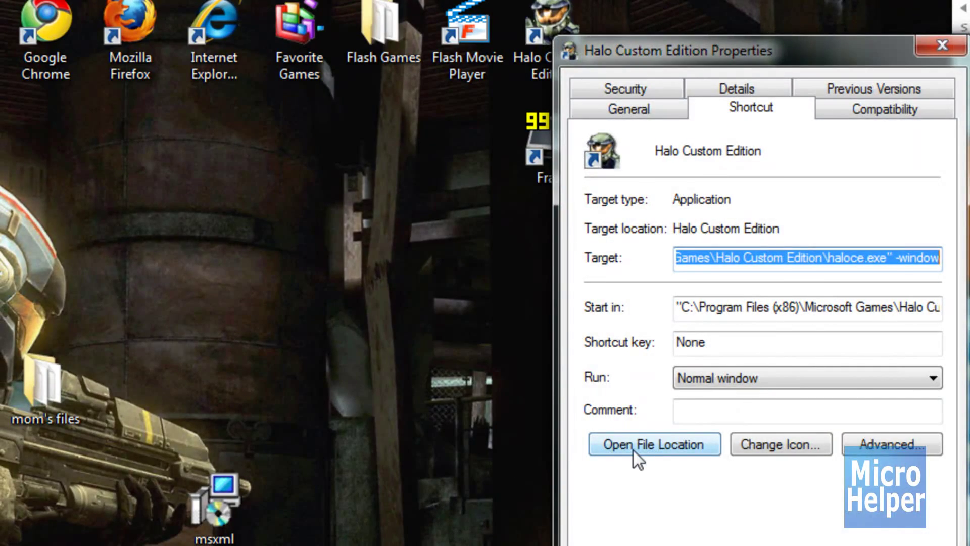
left_click(635, 448)
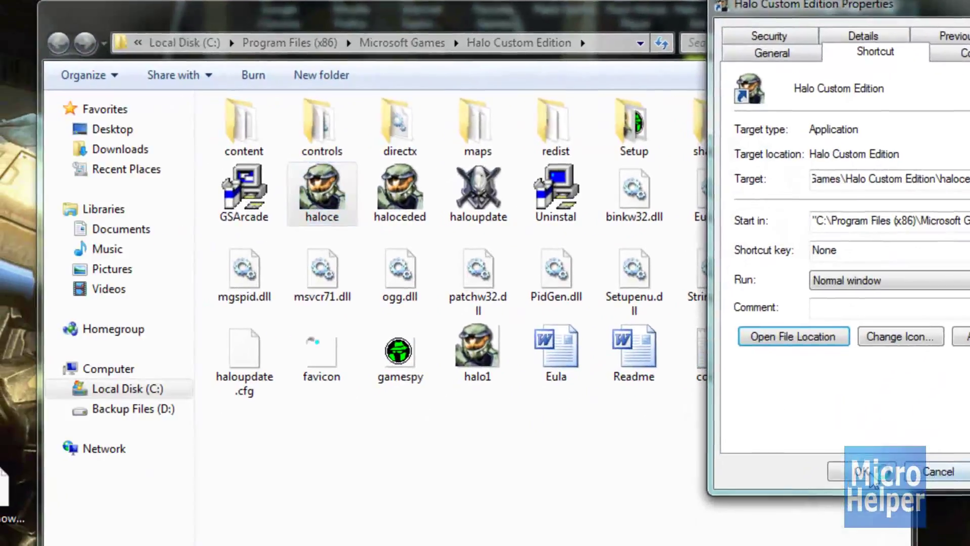
left_click(870, 474)
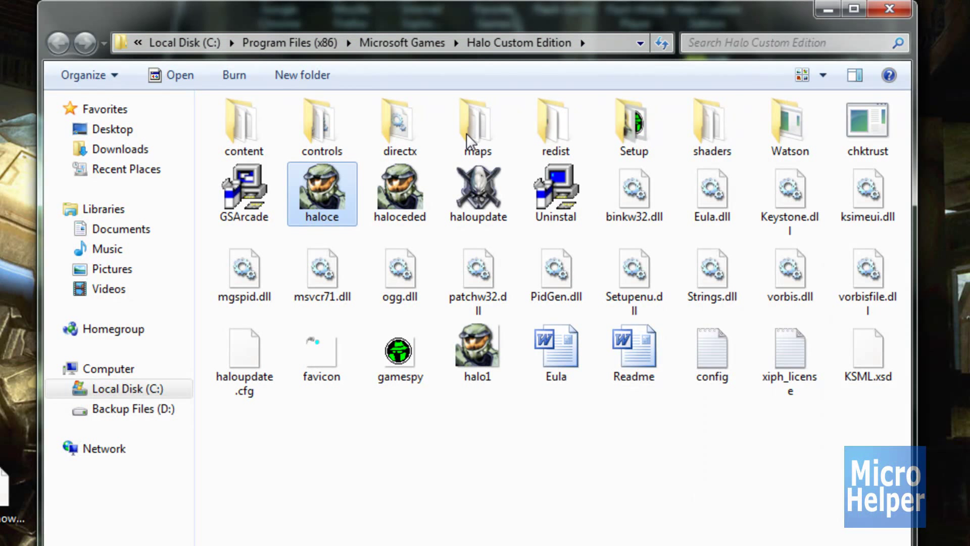
double_click(478, 127)
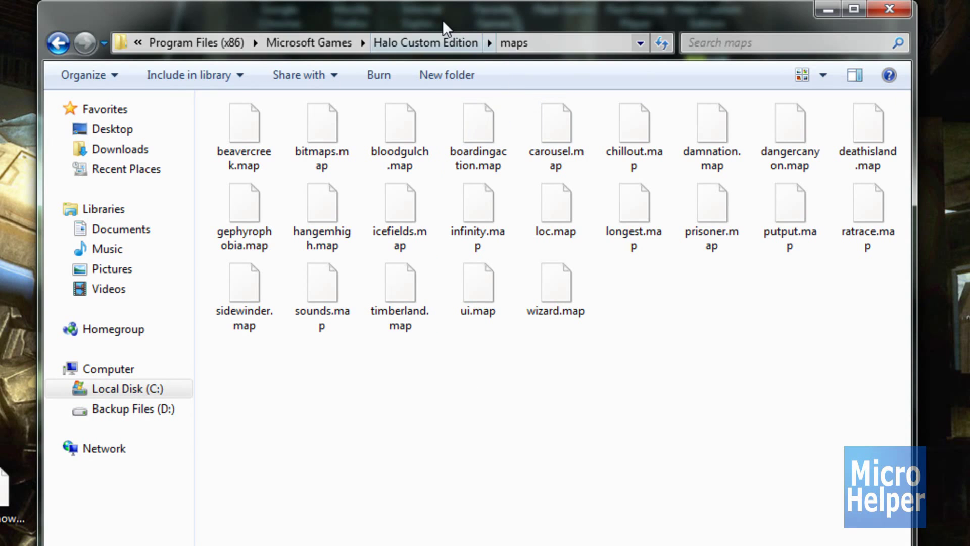
left_click_drag(443, 20, 697, 135)
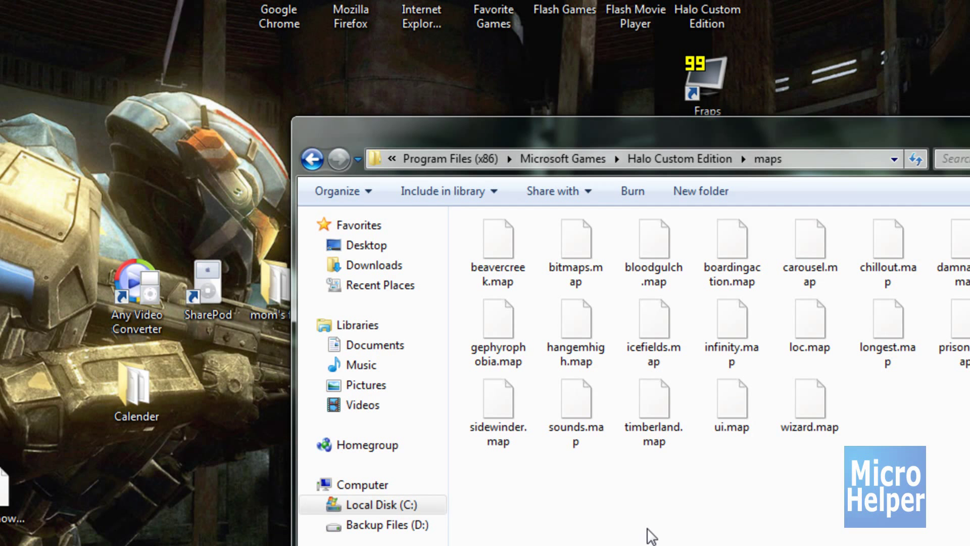
- Search halomaps.org for 'CMT Snow grove' and scroll down to the results list
double_click(707, 16)
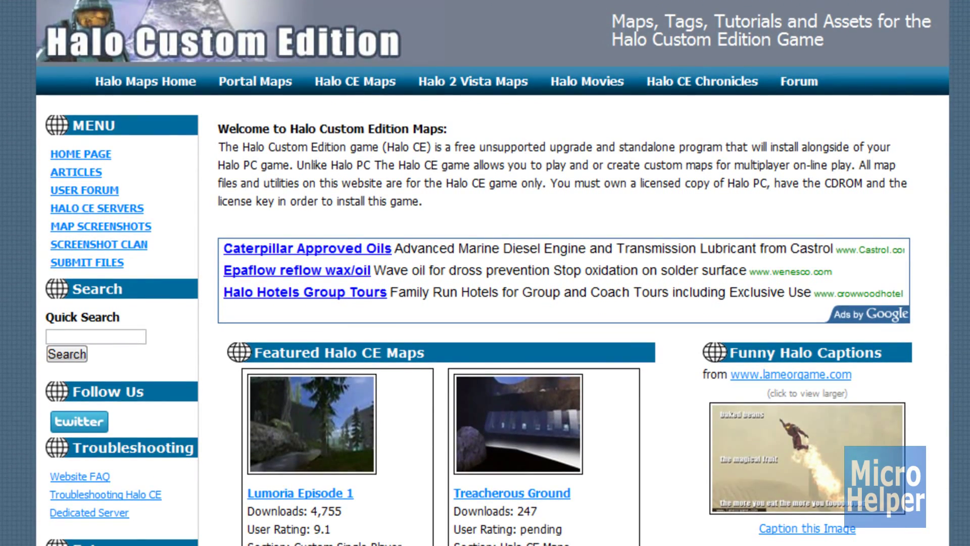
scroll(106, 182, "down", 15)
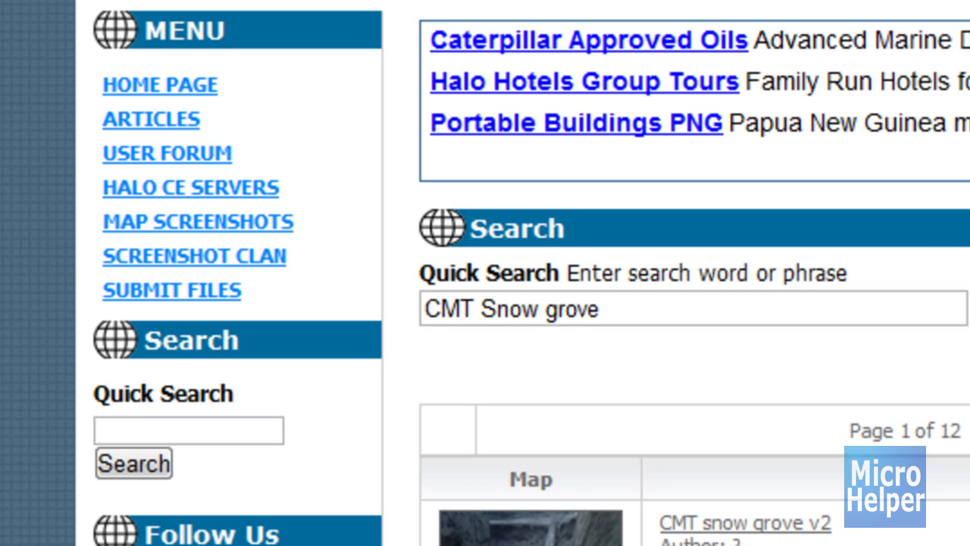
scroll(248, 240, "down", 3)
- Check the 'CMT Snow grove' search text and scroll down the results
left_click(158, 252)
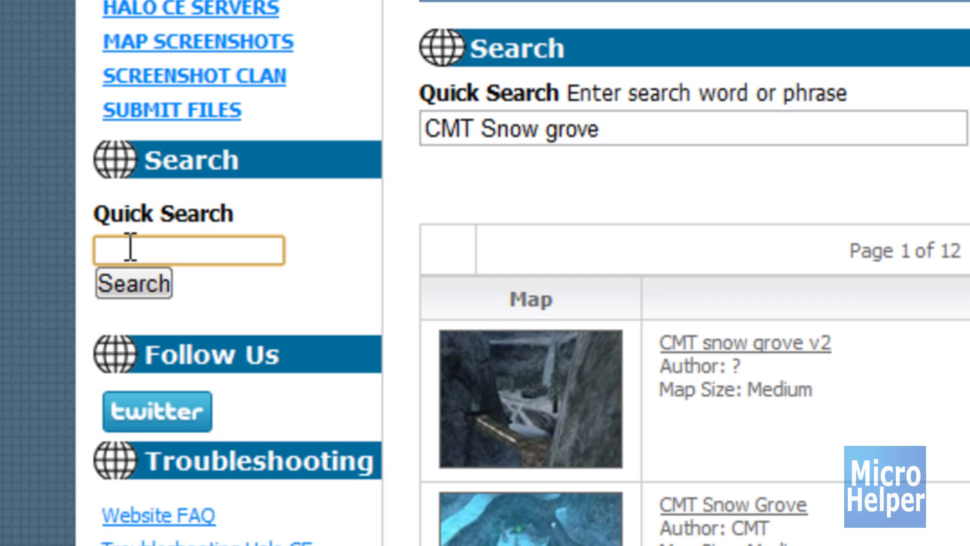
left_click(629, 131)
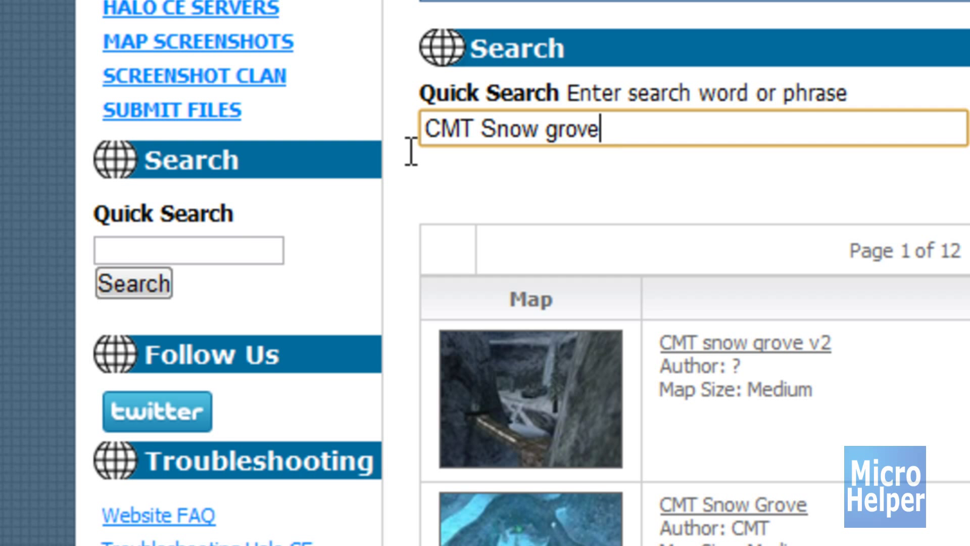
triple_click(433, 126)
left_click(78, 277)
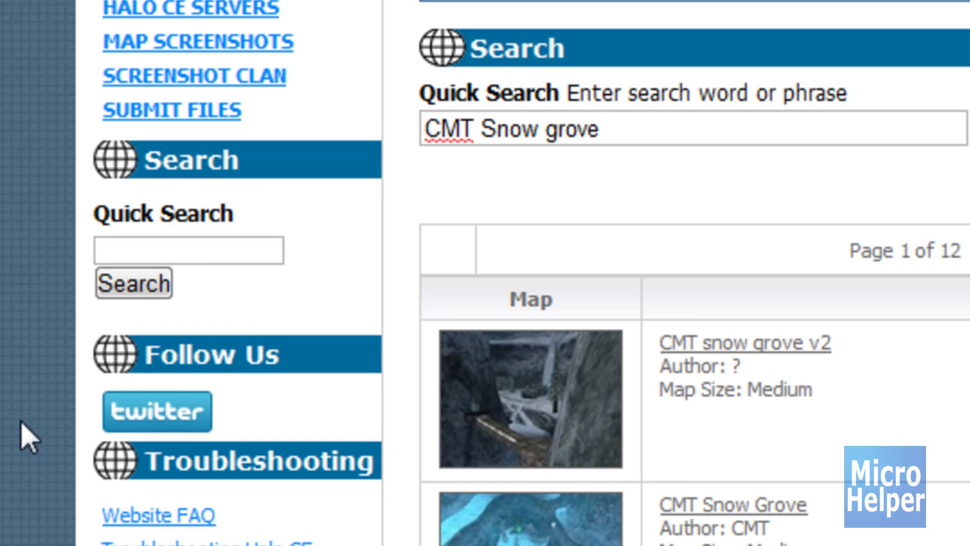
scroll(21, 433, "down", 3)
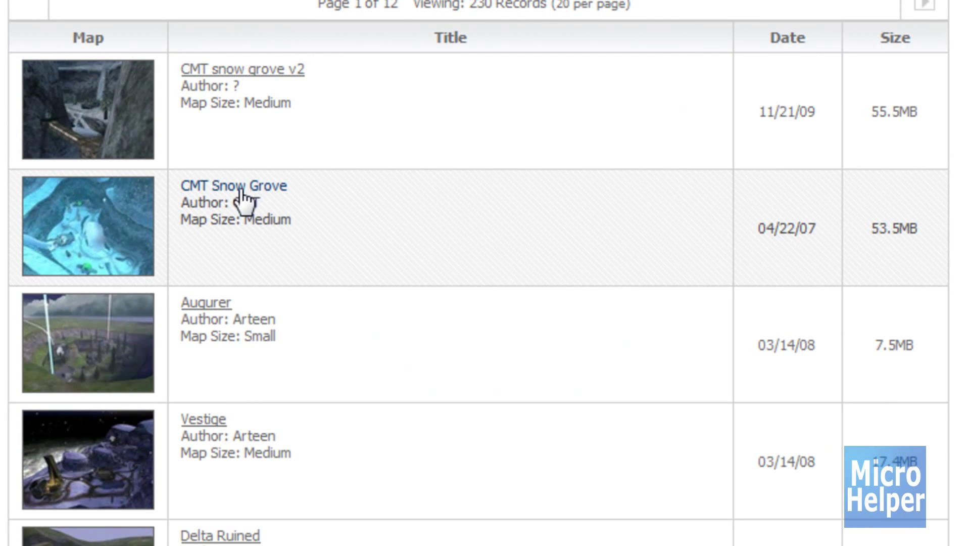
- Open the CMT Snow Grove map page, download cmt_Snow_Grove.zip, then return to the desktop
left_click(211, 189)
scroll(324, 273, "up", 5)
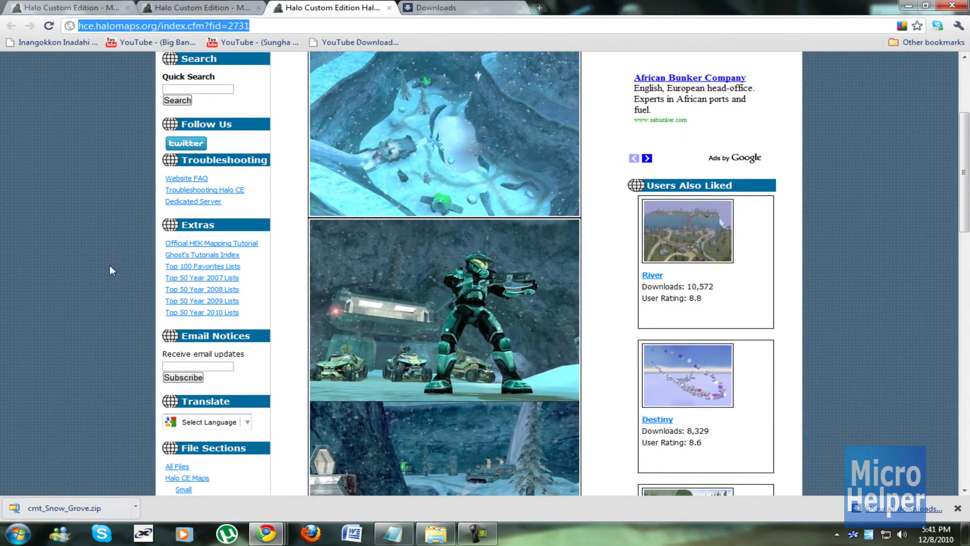
scroll(118, 268, "up", 2)
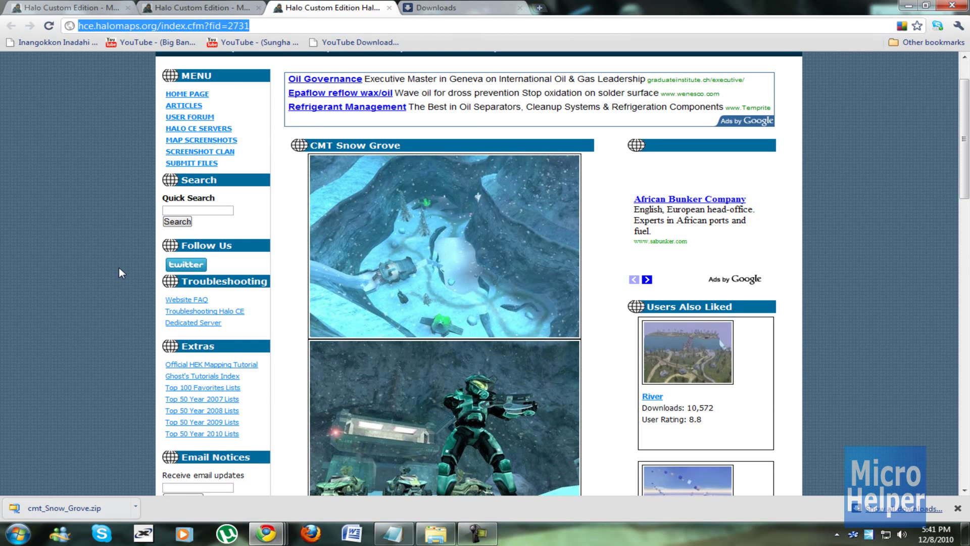
scroll(120, 271, "down", 2)
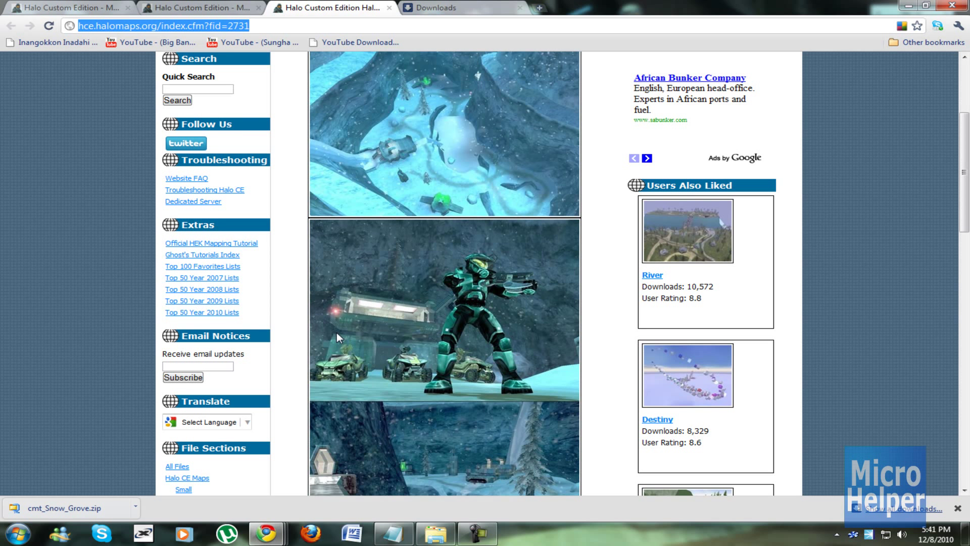
scroll(120, 371, "down", 9)
scroll(129, 375, "down", 3)
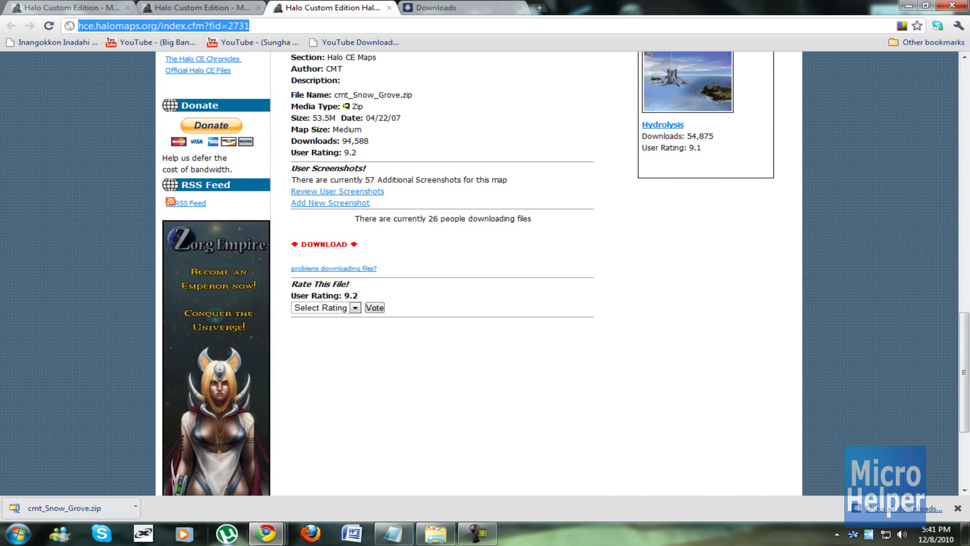
key("super+d")
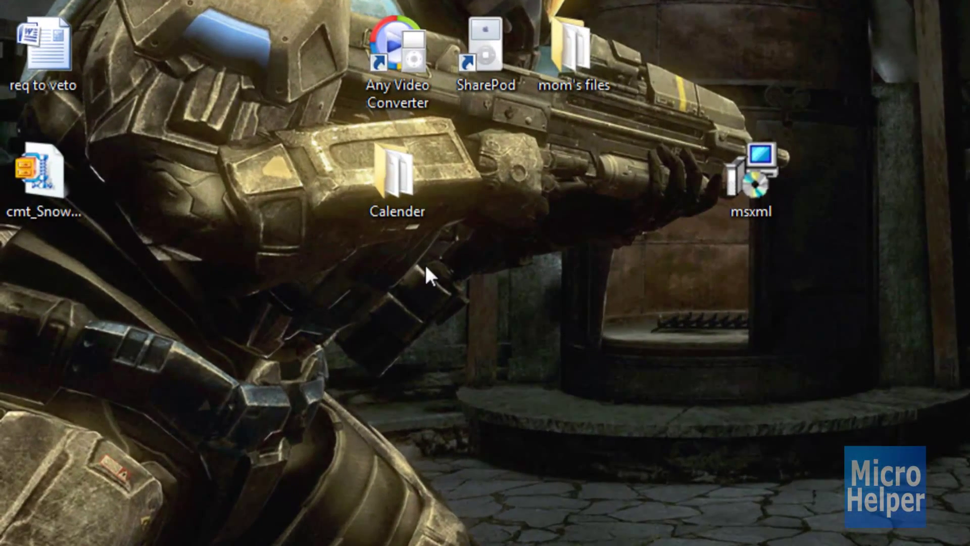
- Extract cmt_Snow_Grove.zip onto the desktop with WinZip's Extract to here
left_click(32, 234)
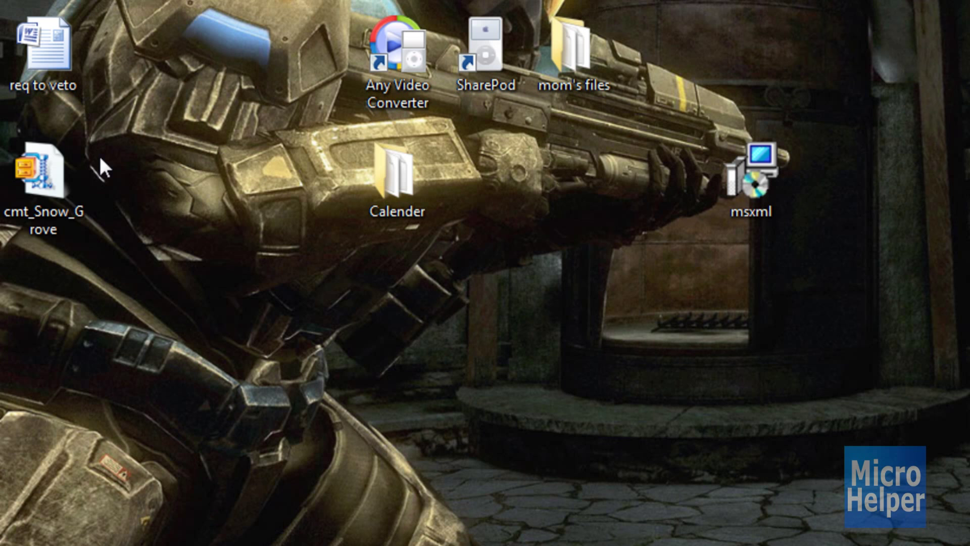
right_click(35, 177)
left_click(107, 123)
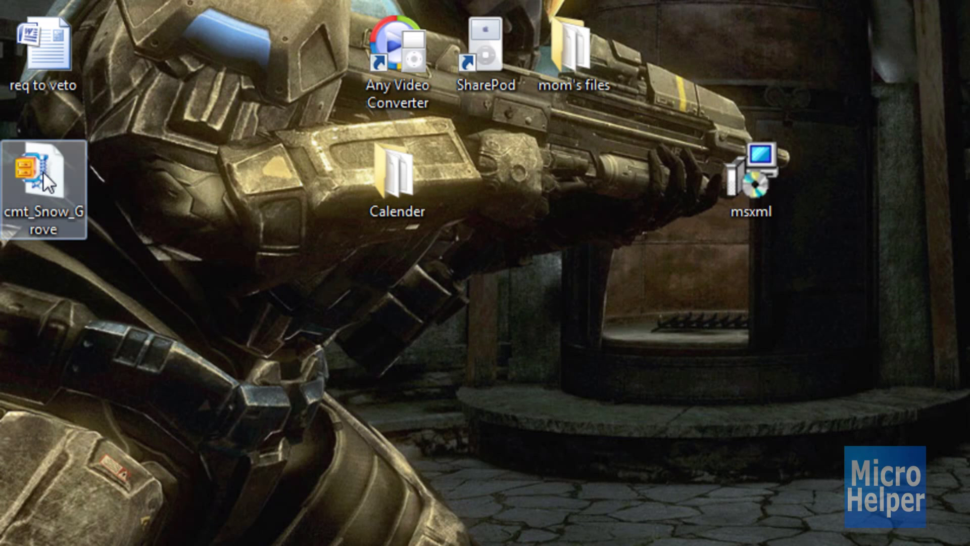
mouse_move(44, 171)
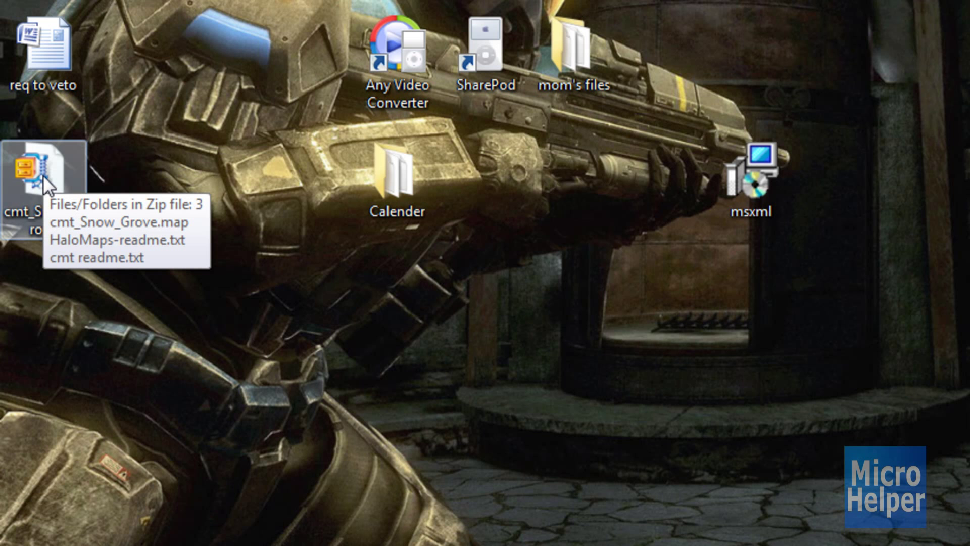
right_click(44, 174)
mouse_move(122, 302)
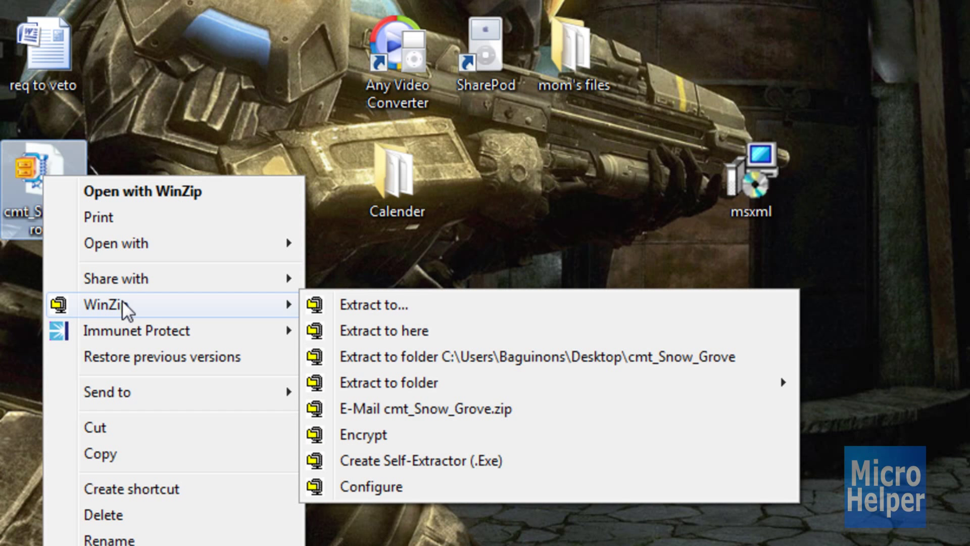
left_click(399, 332)
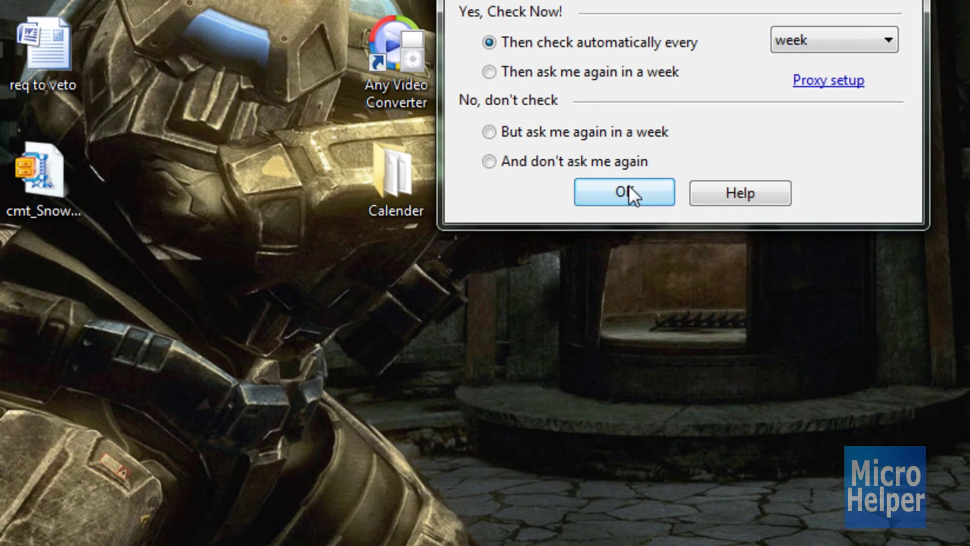
- Dismiss the WinZip update prompt and select the HaloMaps and cmt readme files
left_click(630, 193)
left_click_drag(138, 228, 2, 528)
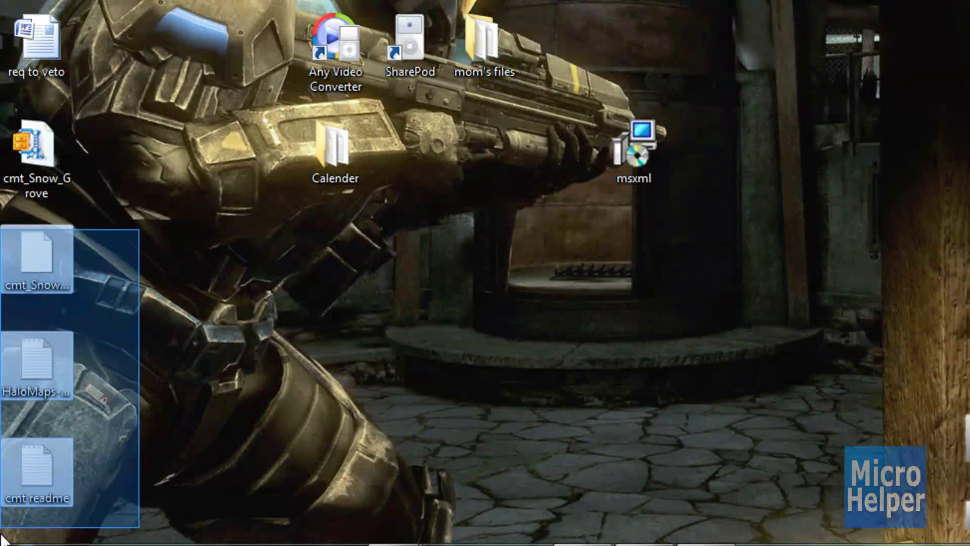
left_click(56, 485)
left_click_drag(108, 335, 25, 485)
left_click(54, 285)
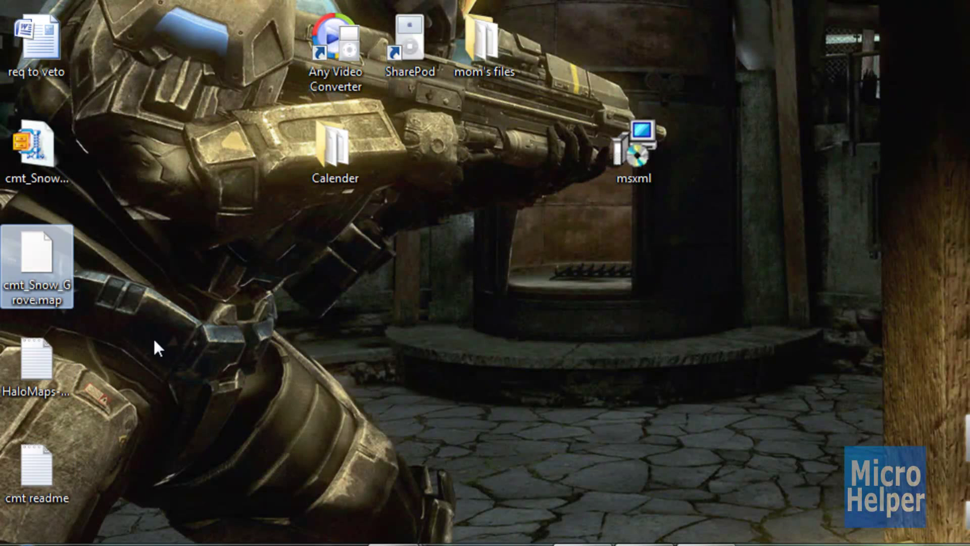
left_click_drag(158, 330, 41, 474)
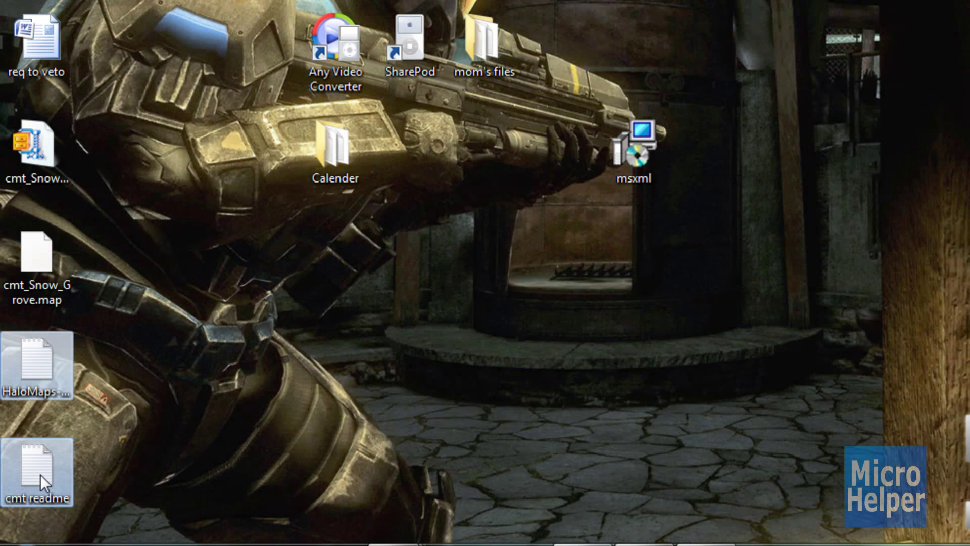
left_click(40, 474)
- Delete the two readme files and bring back the Halo maps folder window
key("Delete")
key("Return")
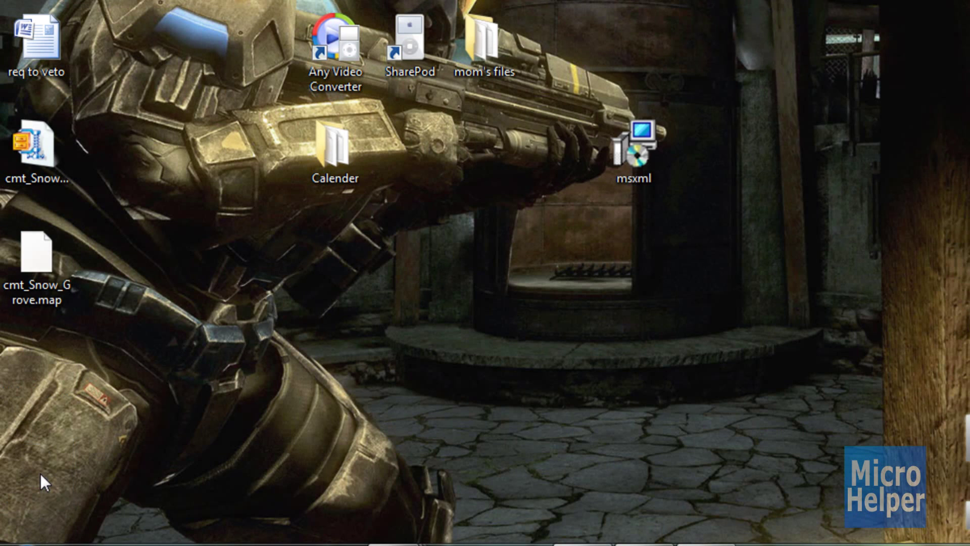
left_click(668, 537)
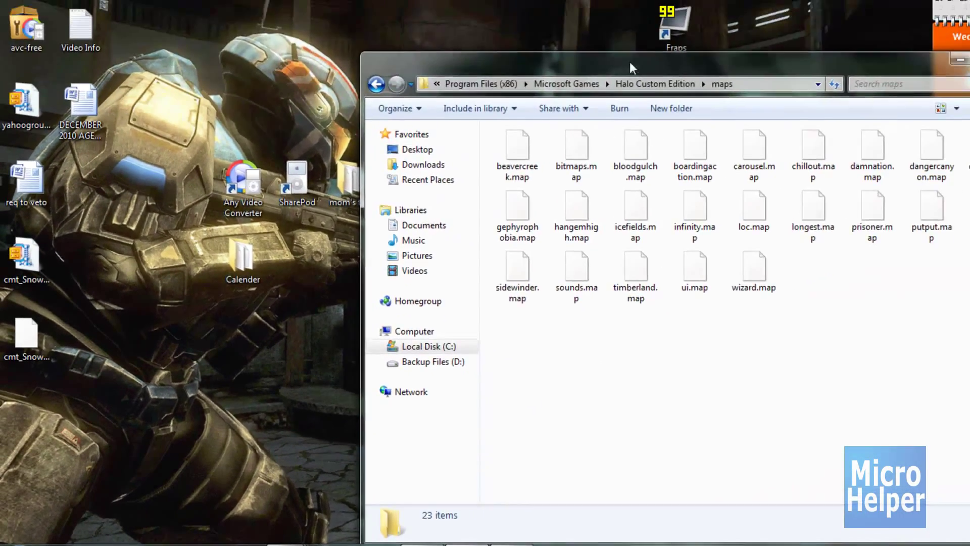
- Drag cmt_Snow_Grove.map from the desktop into the Halo maps folder (now 24 items), then close it
left_click_drag(630, 62, 469, 28)
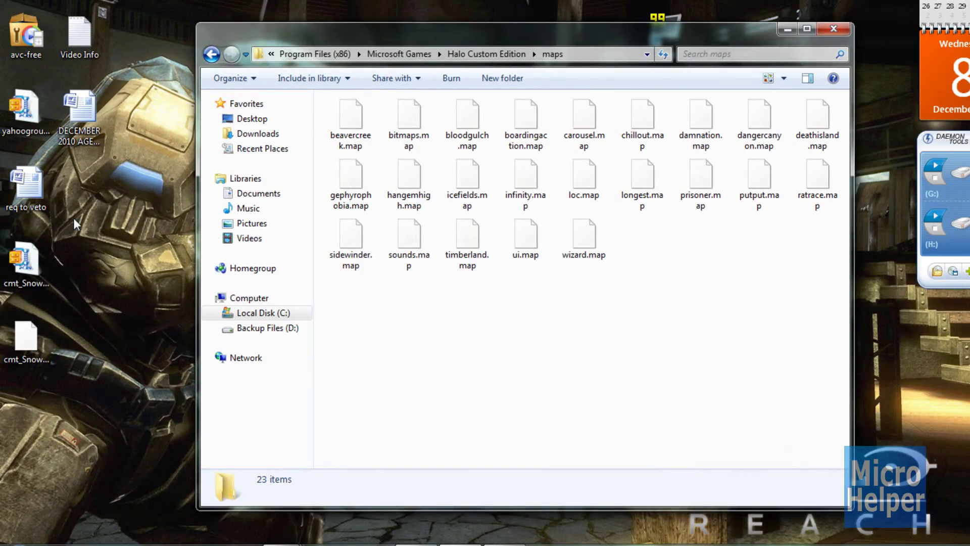
left_click(15, 255)
mouse_move(20, 276)
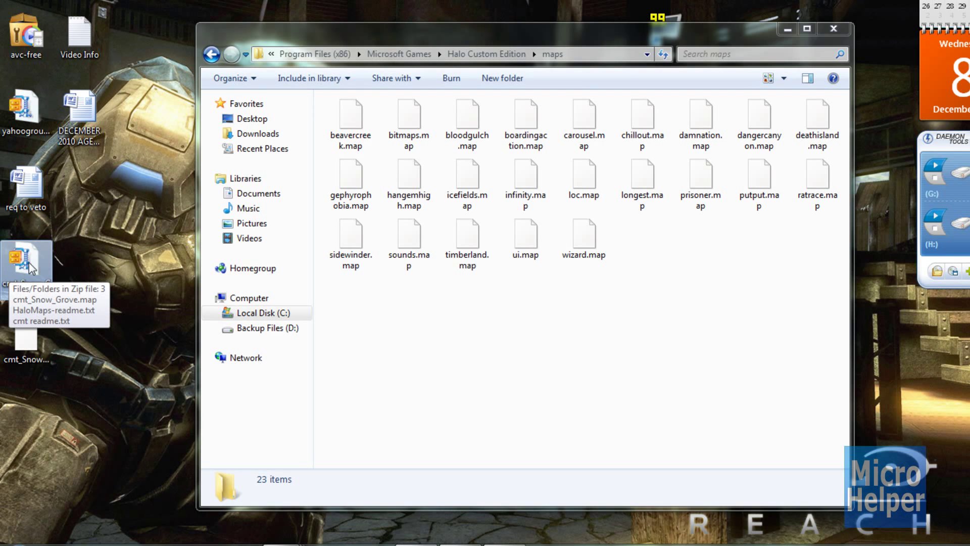
left_click(47, 336)
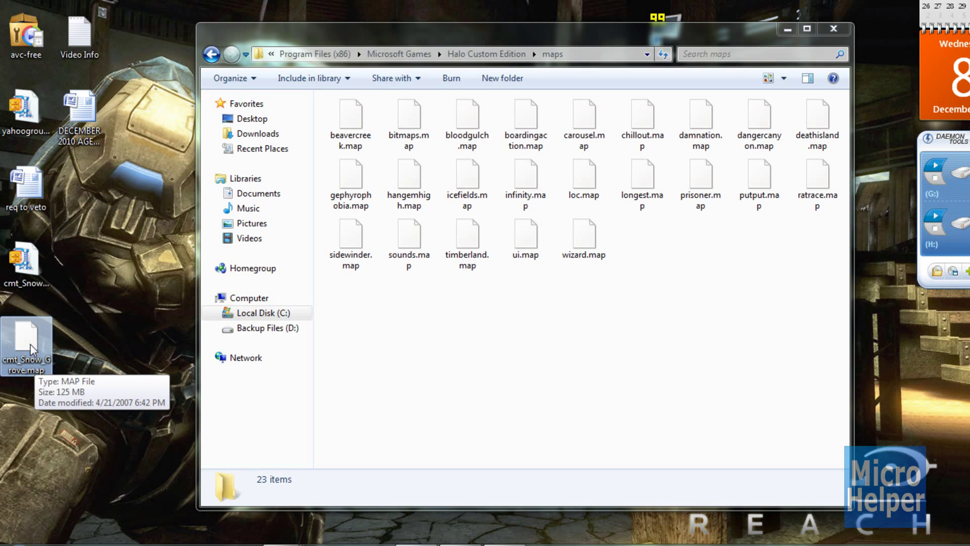
left_click_drag(34, 354, 503, 309)
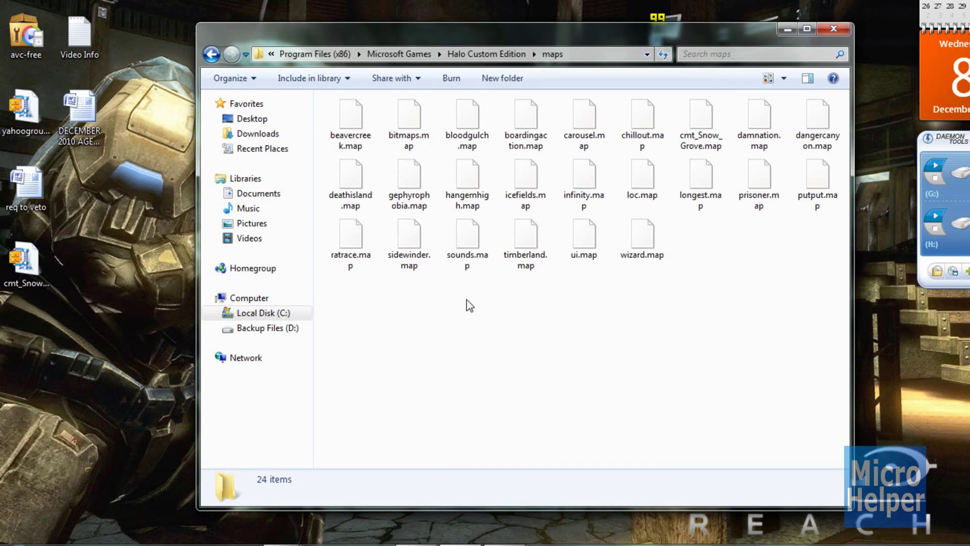
left_click(843, 32)
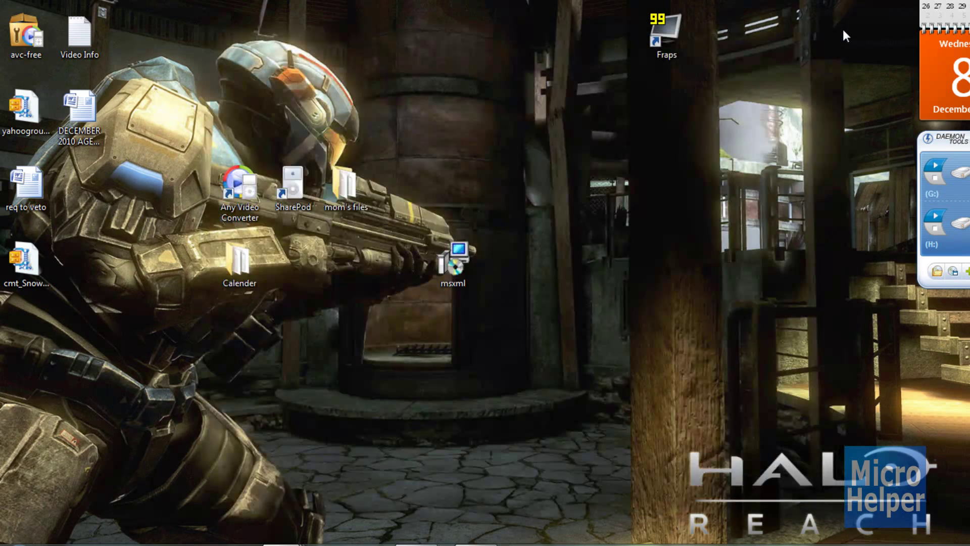